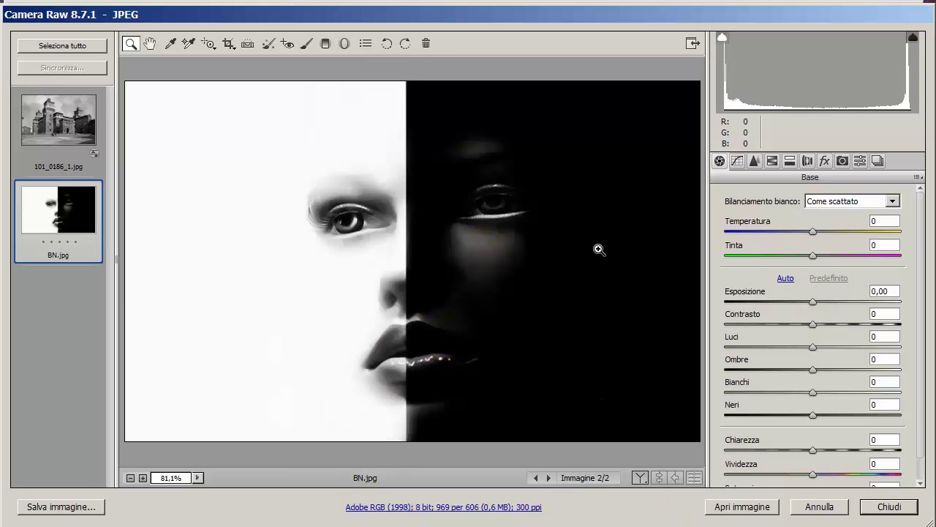
Give the face image's highlights a warm sepia Split Toning tint (hue 57, saturation 34)
left_click(790, 163)
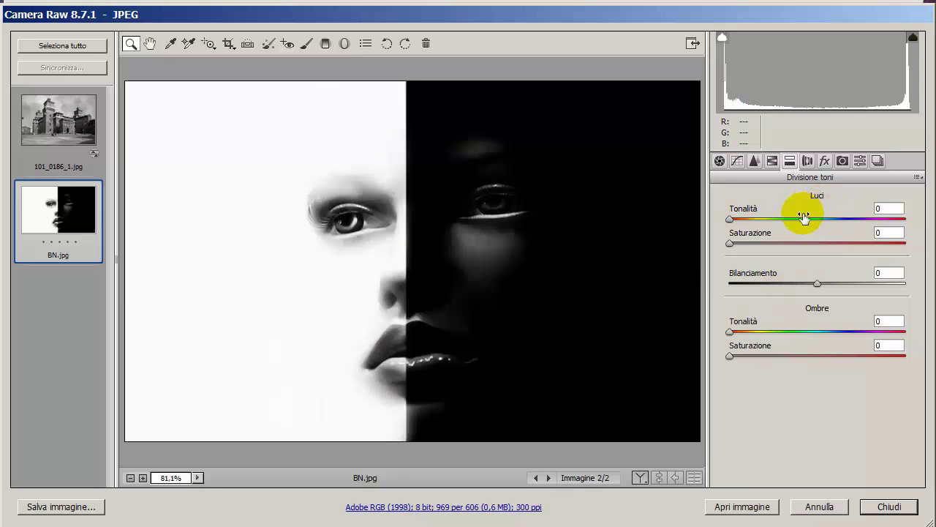
mouse_move(729, 220)
left_mouse_down()
mouse_move(776, 226)
mouse_move(724, 226)
mouse_move(731, 220)
mouse_move(755, 221)
mouse_move(730, 245)
mouse_move(788, 244)
mouse_move(753, 221)
mouse_move(791, 243)
mouse_move(759, 223)
left_mouse_up()
Shift the highlight hue toward sepia and raise highlight saturation to 38
left_click(753, 220)
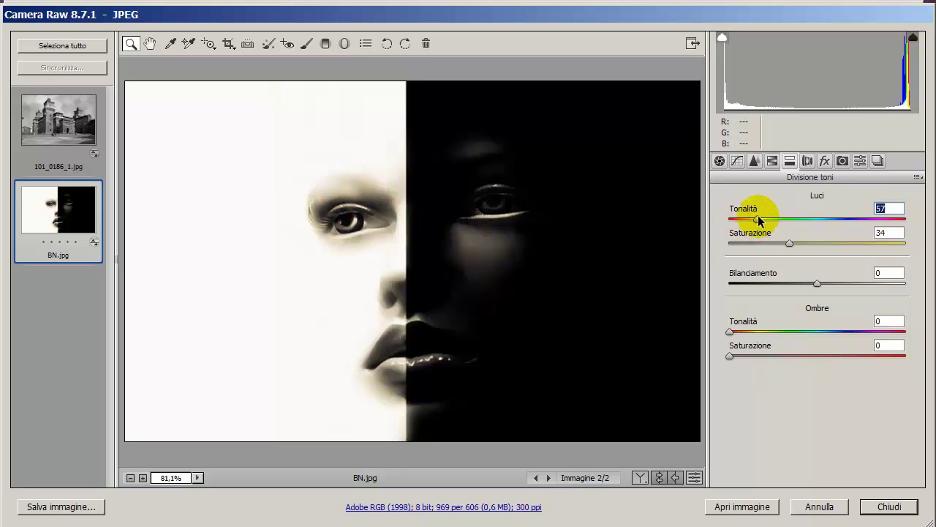
left_click_drag(759, 219, 748, 220)
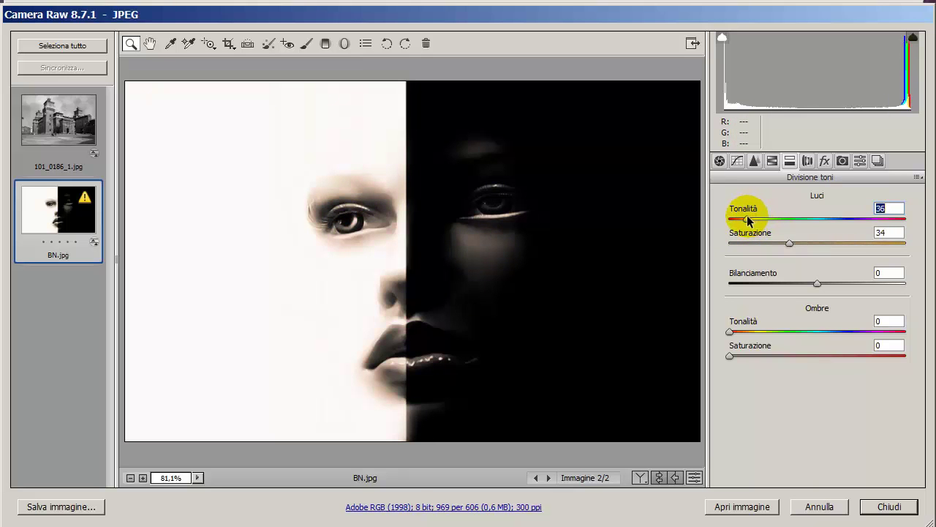
left_click(790, 242)
left_click_drag(792, 242, 795, 242)
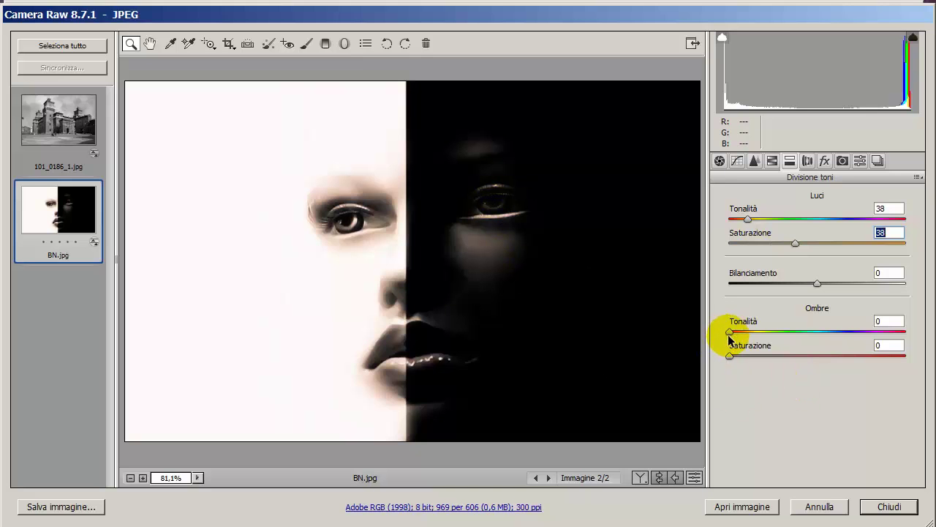
Tint the shadows blue at hue 237, saturation 32, and settle highlight hue at 36
left_click_drag(730, 333, 840, 338)
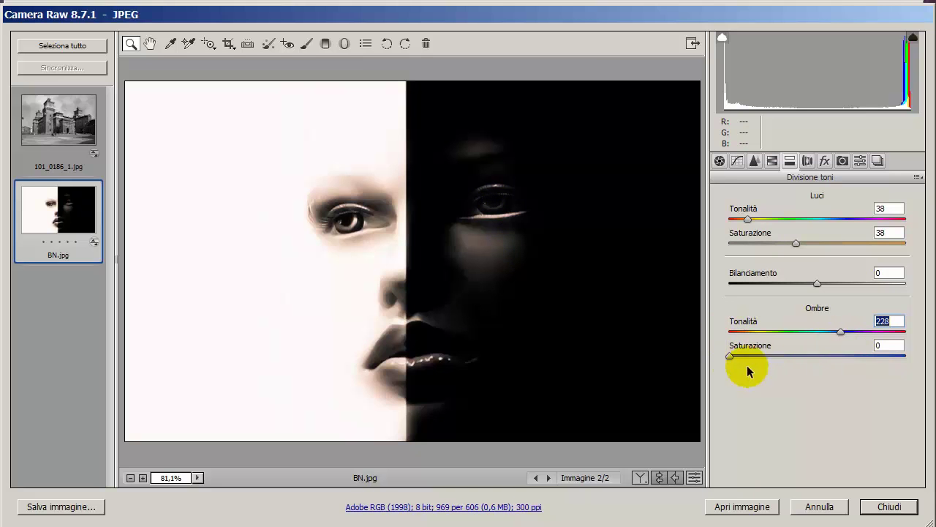
left_click_drag(729, 356, 785, 364)
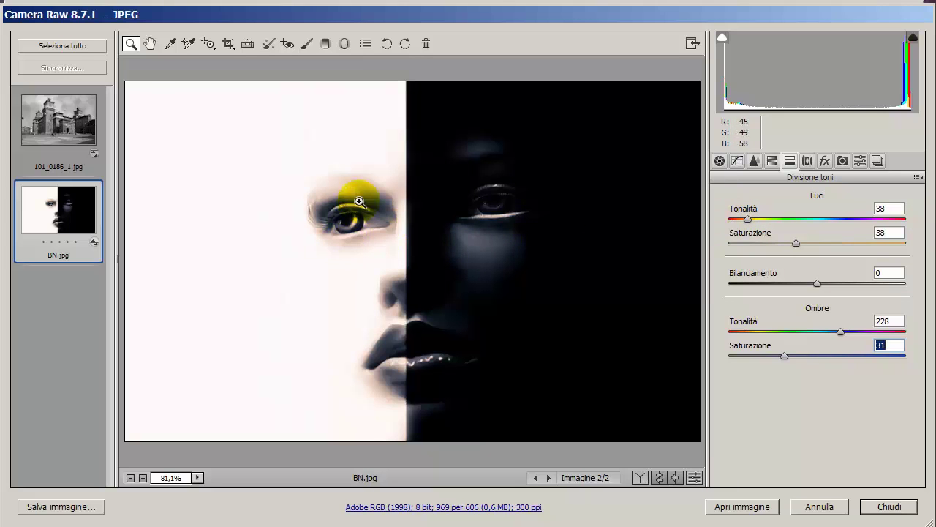
left_click(747, 219)
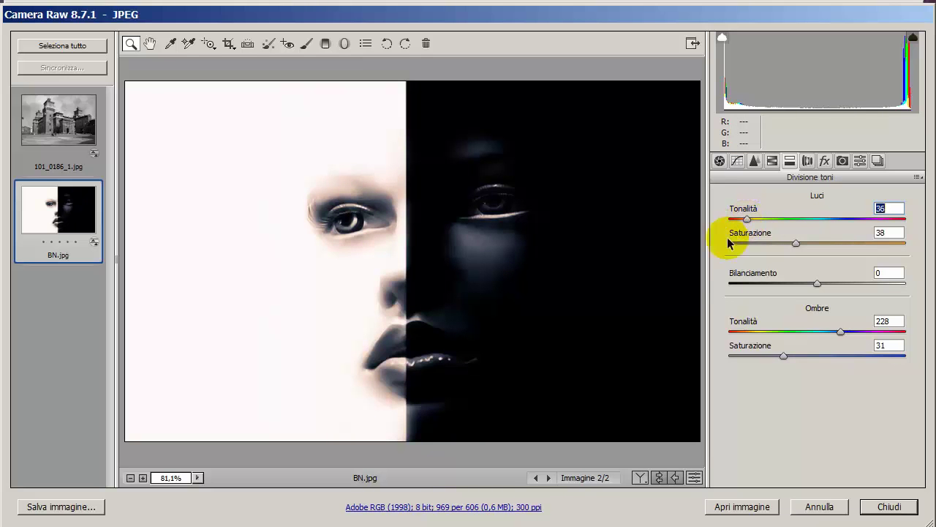
left_click_drag(840, 331, 845, 331)
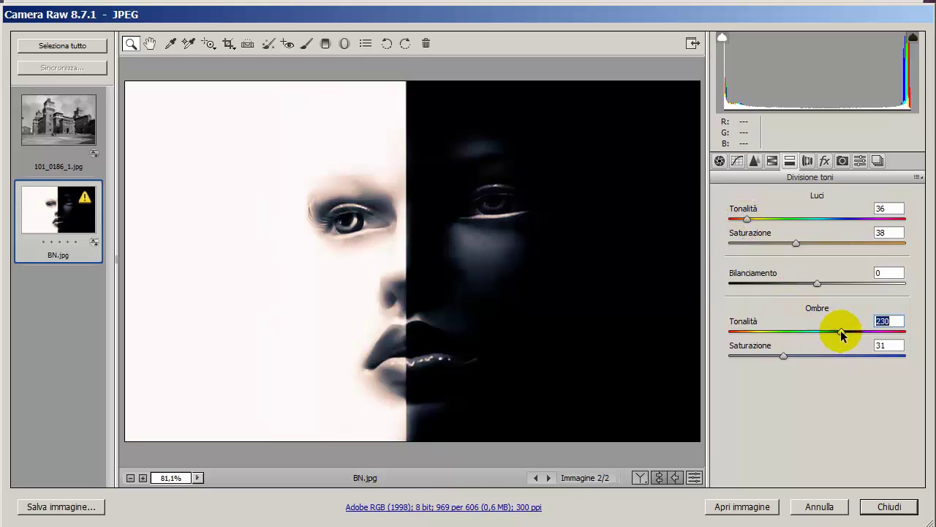
left_click_drag(783, 356, 785, 355)
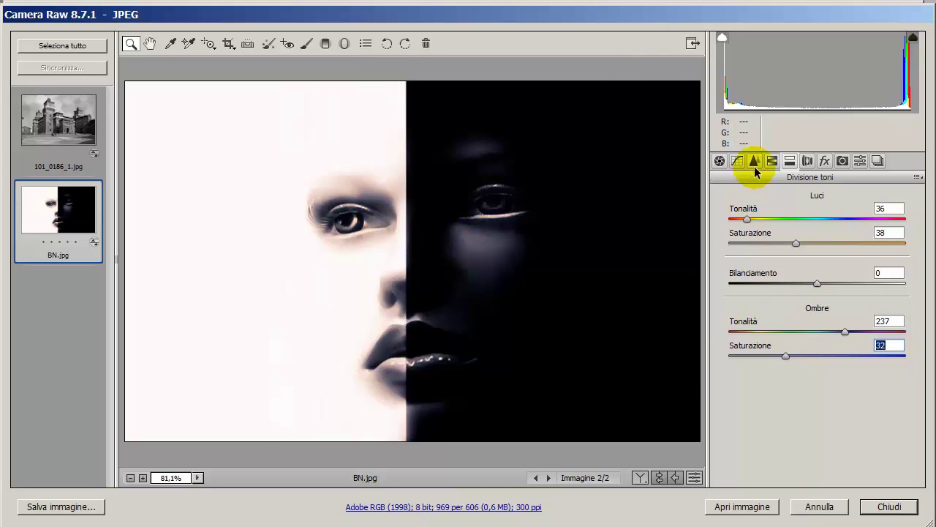
left_click(918, 177)
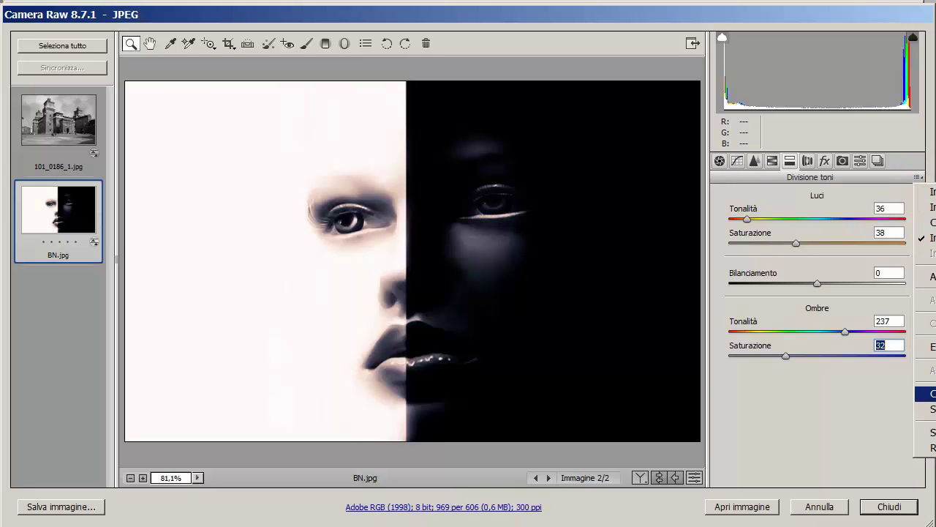
Save the current settings with the subset limited to Split Toning (Divisione toni) only
left_click(928, 409)
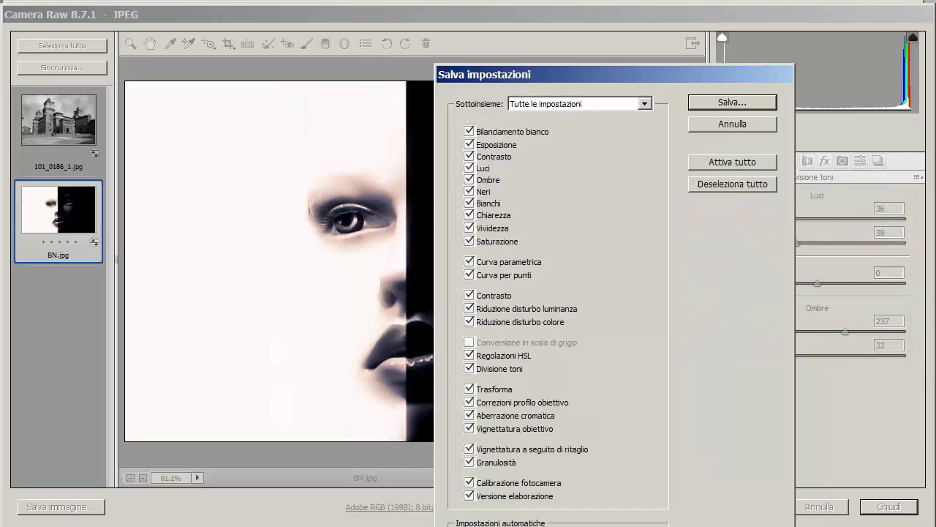
left_click_drag(615, 76, 501, 74)
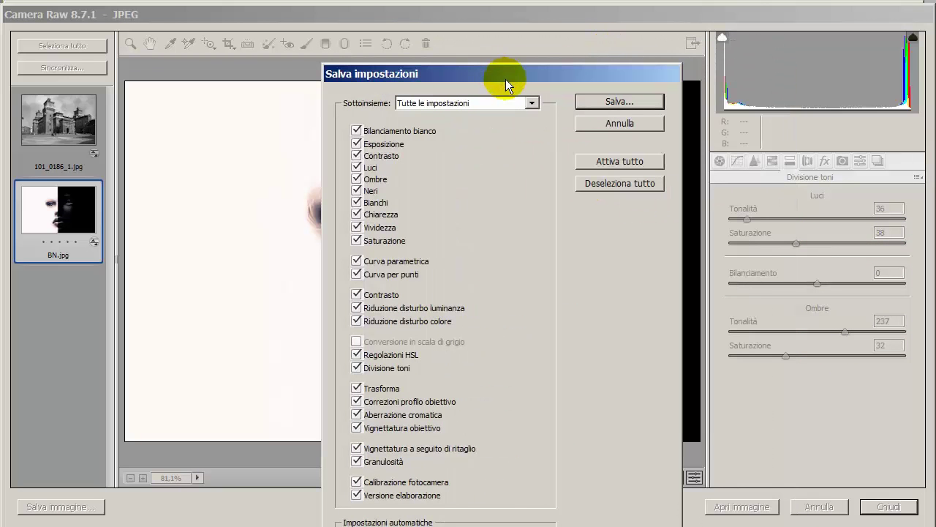
left_click_drag(508, 75, 518, 59)
left_click(542, 87)
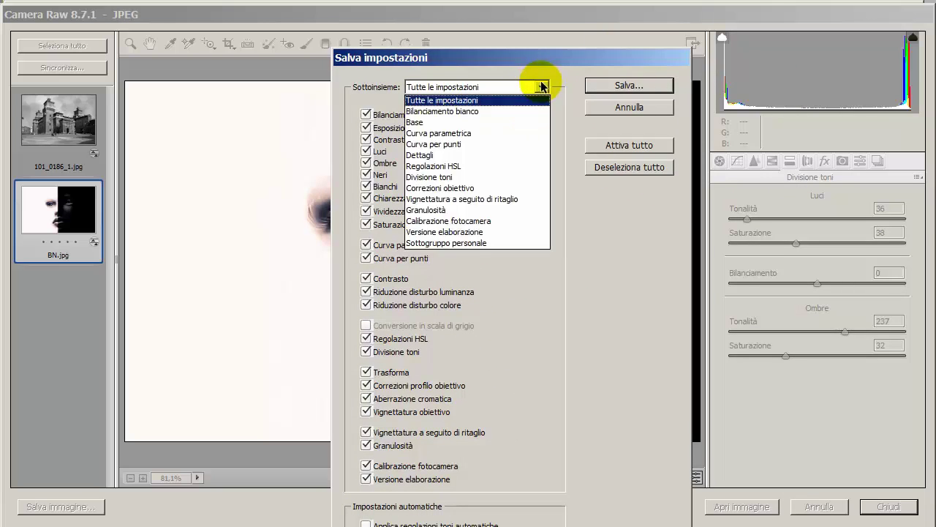
left_click(448, 177)
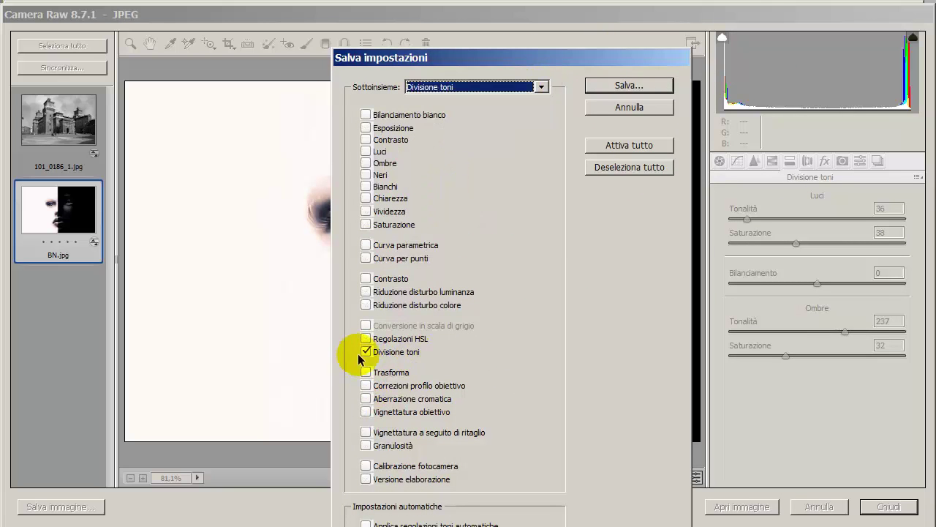
left_click(629, 87)
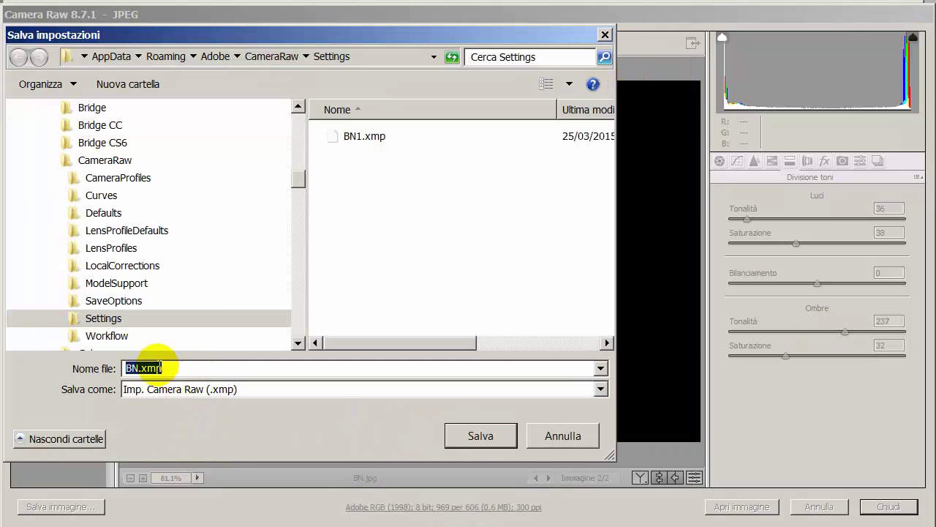
Name the preset file Seppiaeblu.xmp and save it
left_click(141, 368)
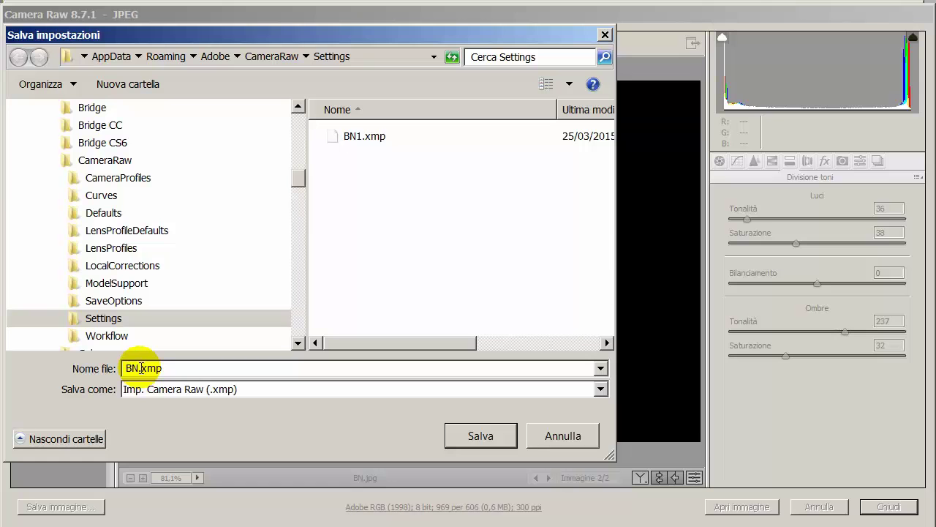
left_click_drag(139, 368, 120, 368)
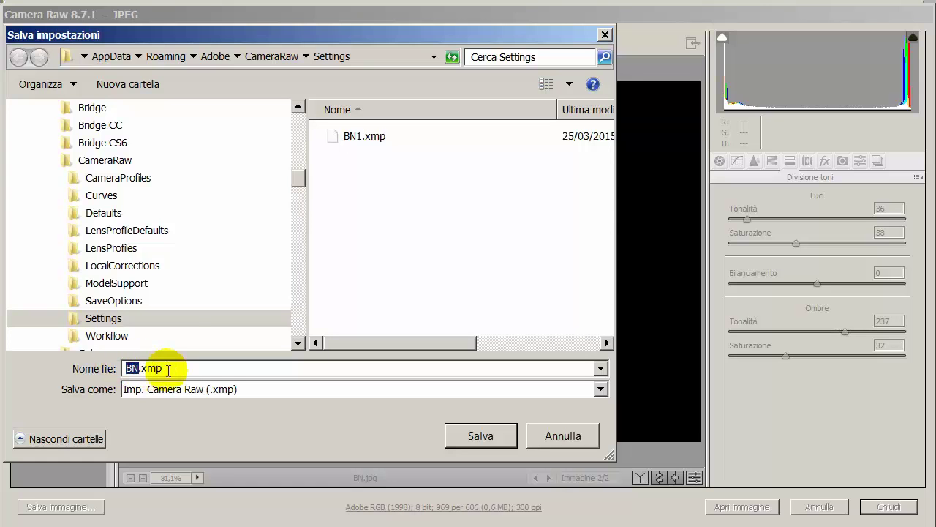
type("Seppiaeblu")
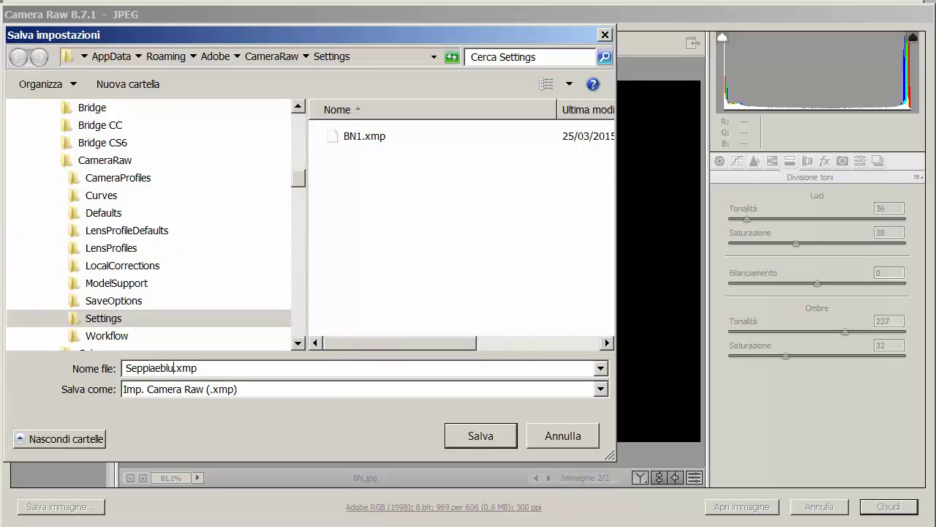
left_click(466, 440)
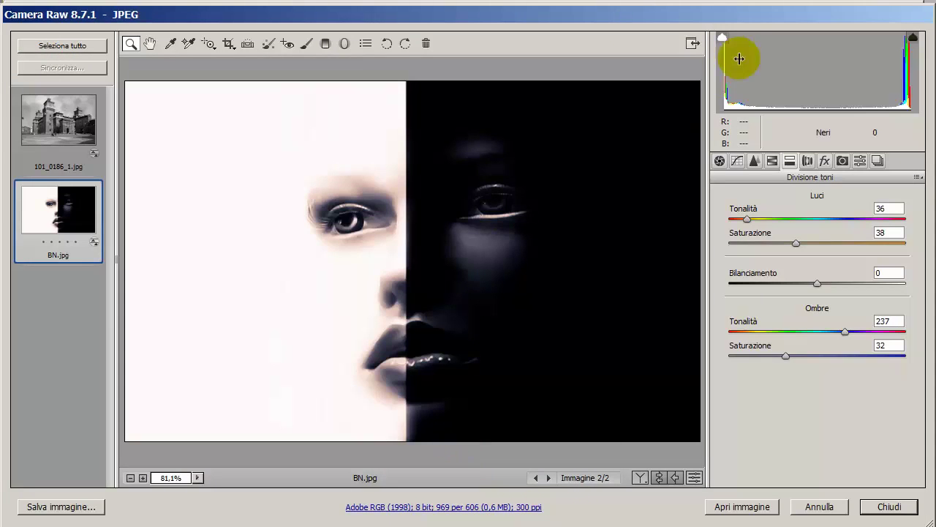
Load the Seppiaeblu.xmp preset onto the castle photo 101_0186_1.jpg
left_click(56, 144)
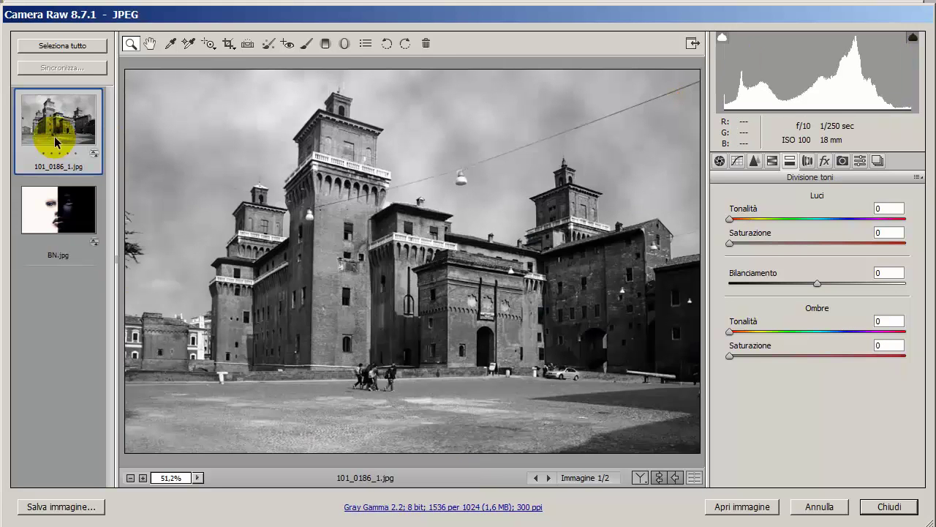
left_click(917, 178)
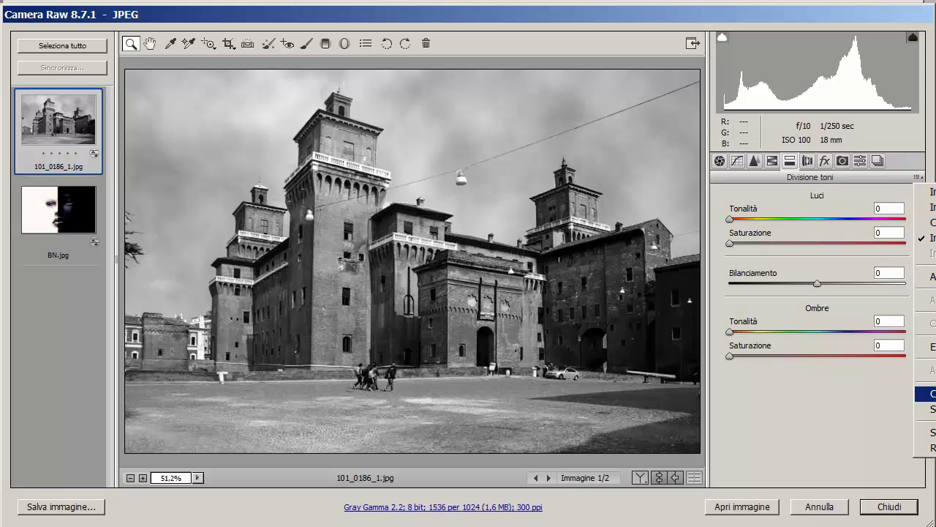
left_click(926, 393)
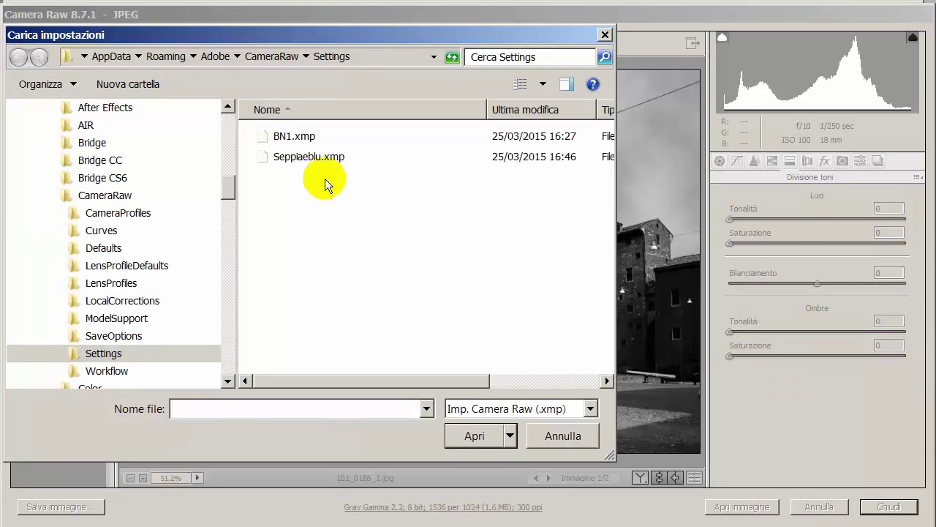
left_click(320, 162)
left_click(472, 437)
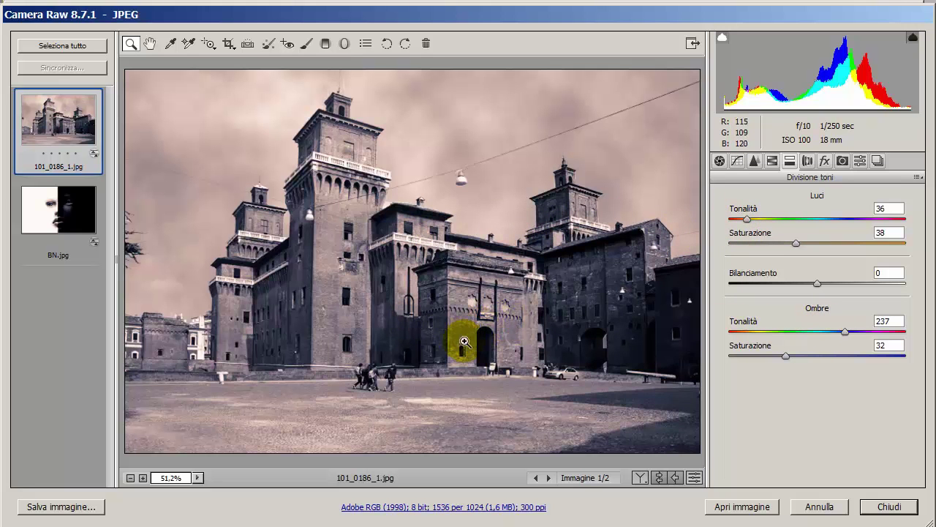
On BN.jpg, compare split-toning Balance values between -88 and +91, leaving it at 0
left_click(62, 226)
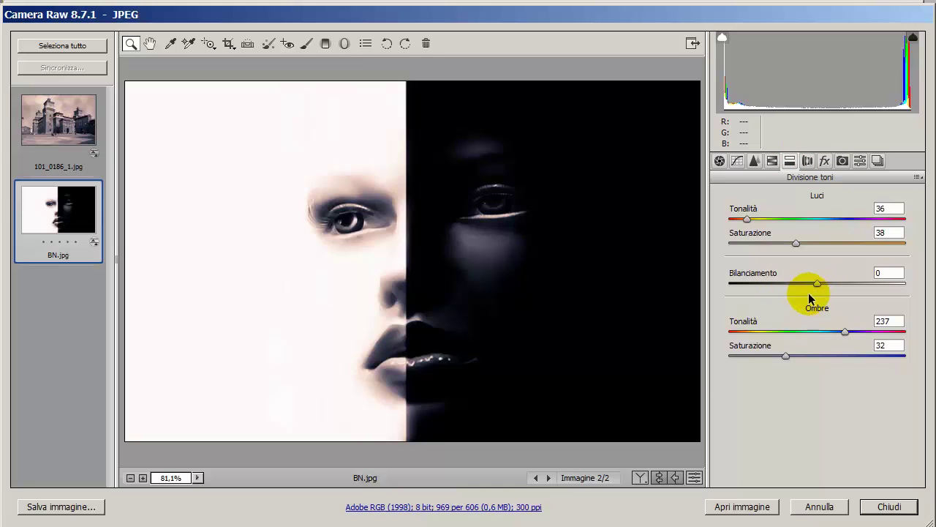
left_click(816, 284)
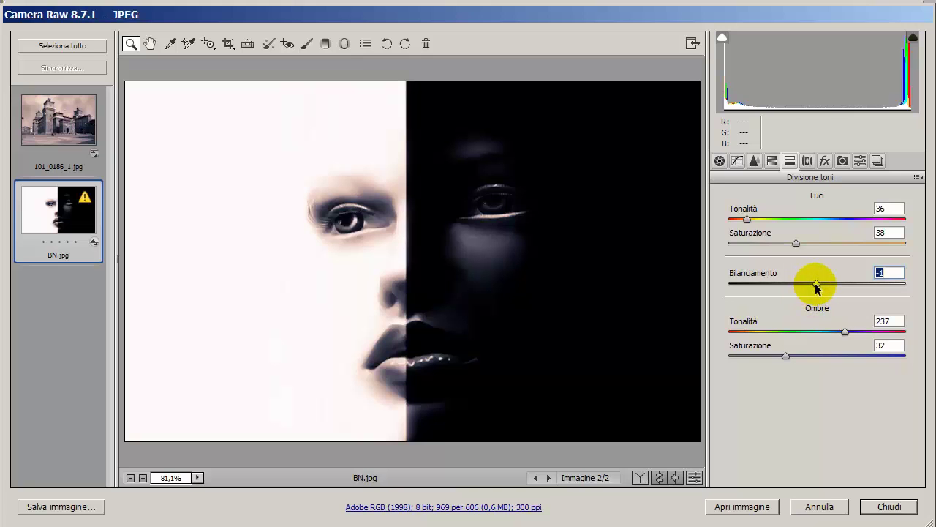
left_click_drag(810, 283, 741, 283)
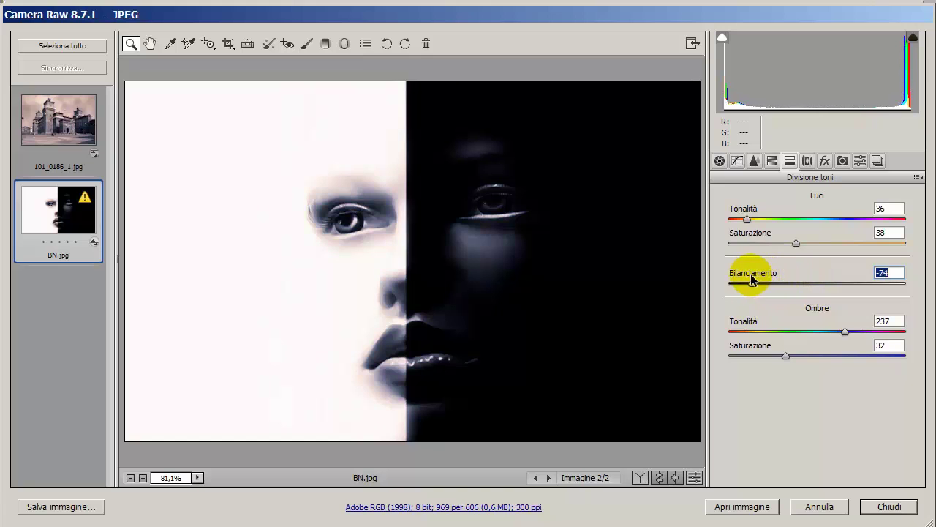
mouse_move(739, 278)
left_mouse_down()
mouse_move(898, 294)
mouse_move(813, 282)
left_mouse_up()
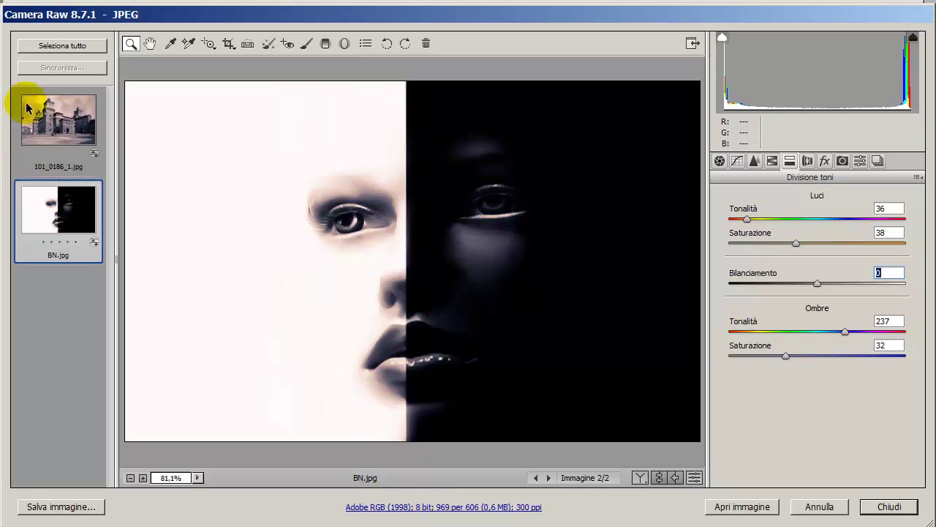
On the castle photo, test Balance values from -38 to +11 and return it to 0
left_click(27, 107)
mouse_move(817, 284)
left_mouse_down()
mouse_move(787, 285)
mouse_move(848, 286)
mouse_move(814, 284)
left_mouse_up()
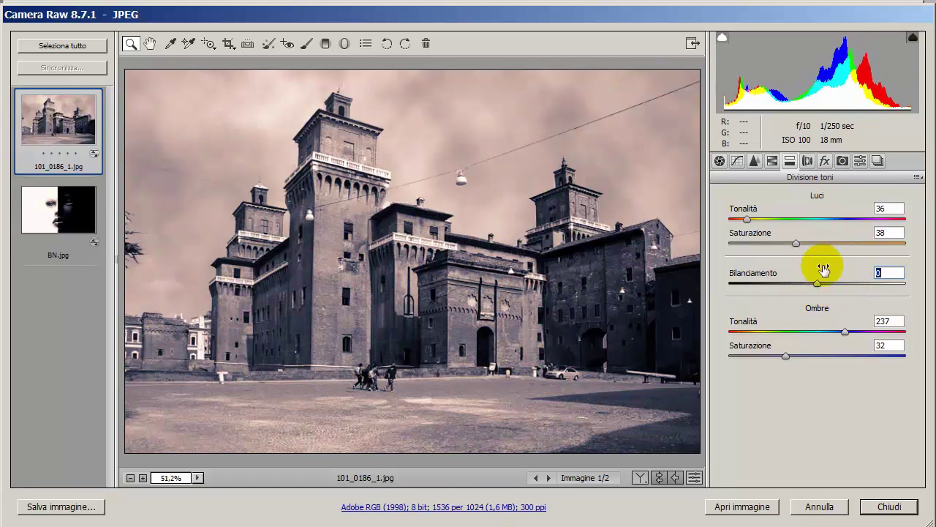